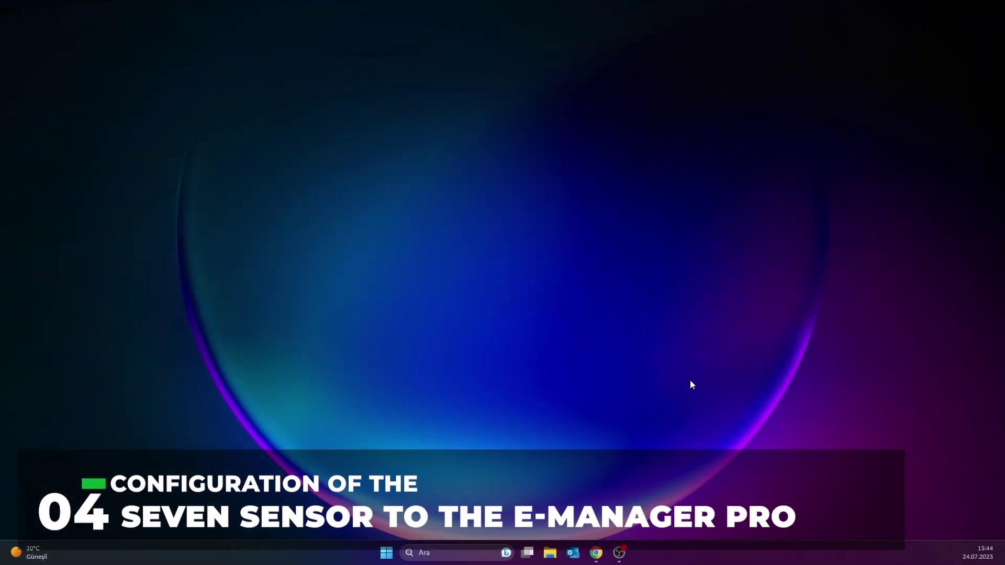
Step: Open the logger's device page at 192.168.1.161 in a new browser window
left_click(591, 553)
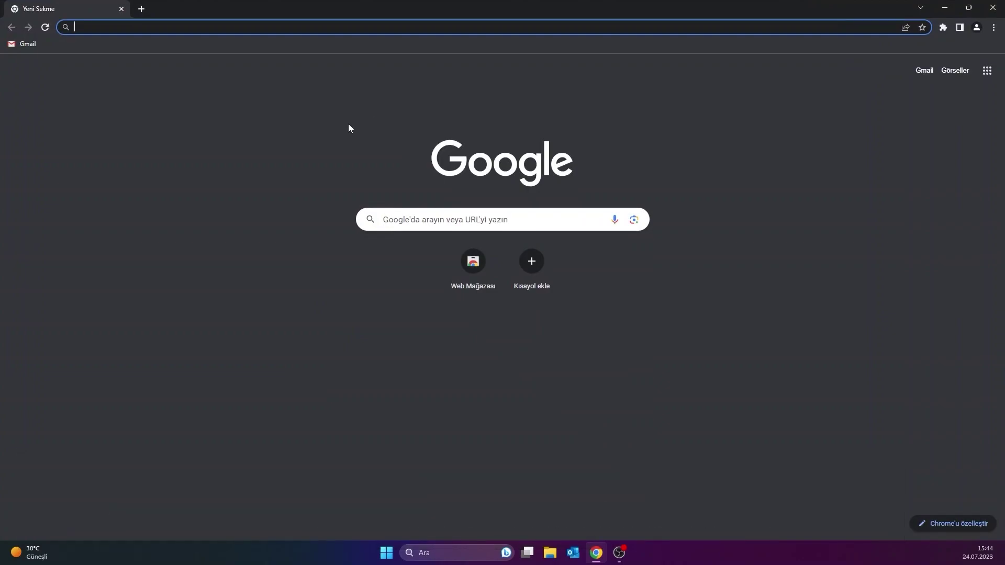
type("http://192.168.1.161")
key("Return")
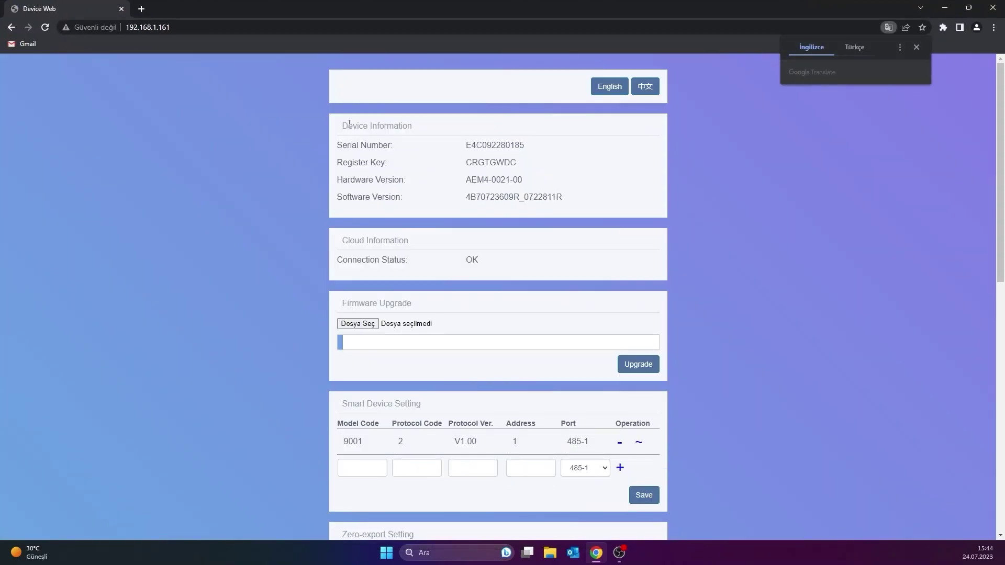
left_click(916, 50)
Step: Keep Network Connection on DHCP, try saving, and dismiss the failed-save error
scroll(767, 207, "down", 6)
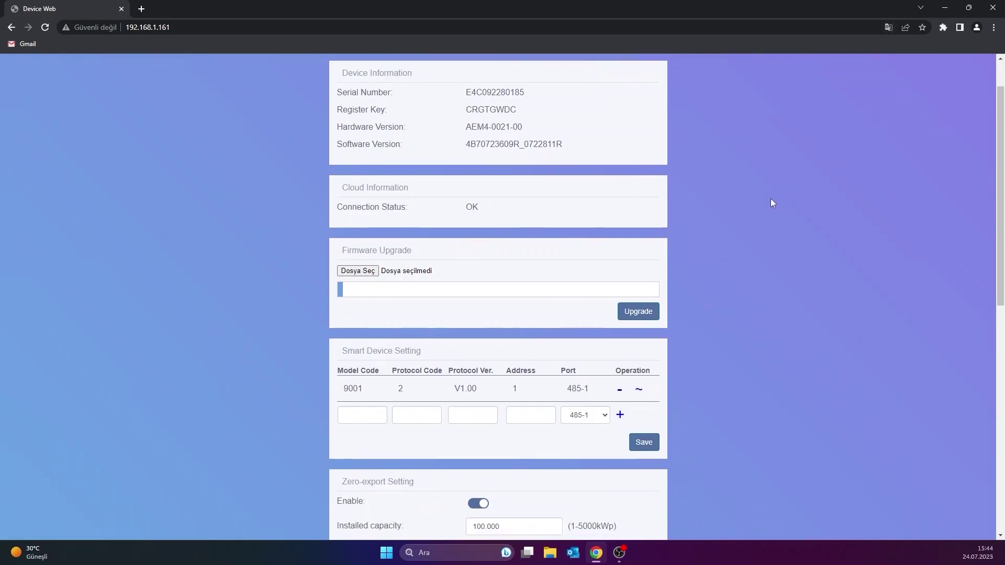
scroll(764, 212, "down", 3)
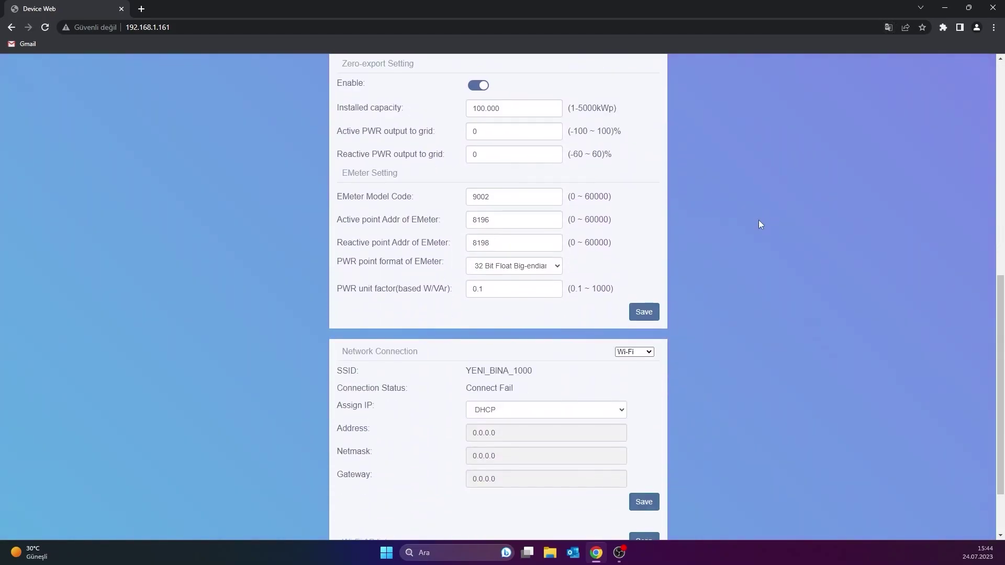
scroll(761, 224, "down", 1)
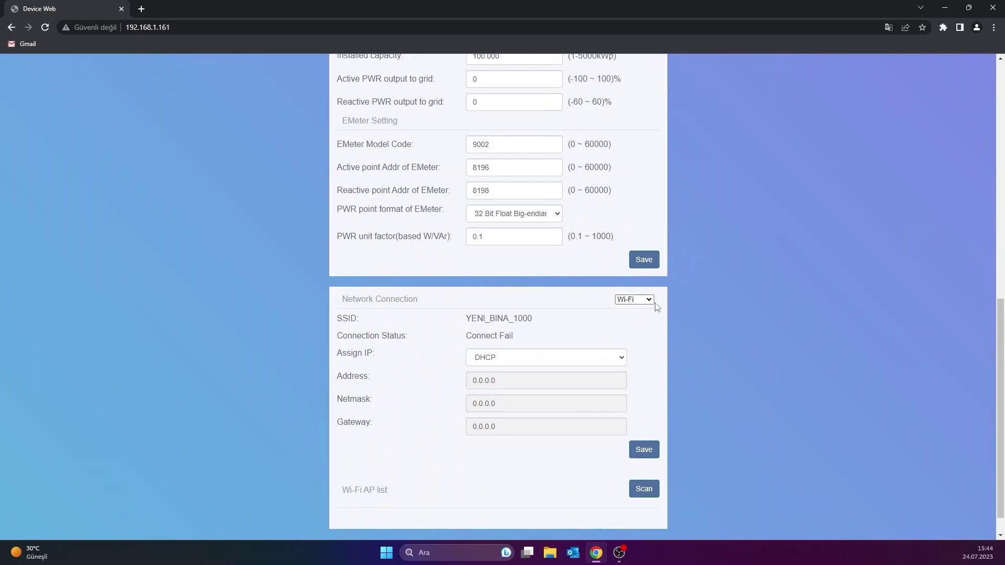
left_click(577, 359)
left_click(570, 373)
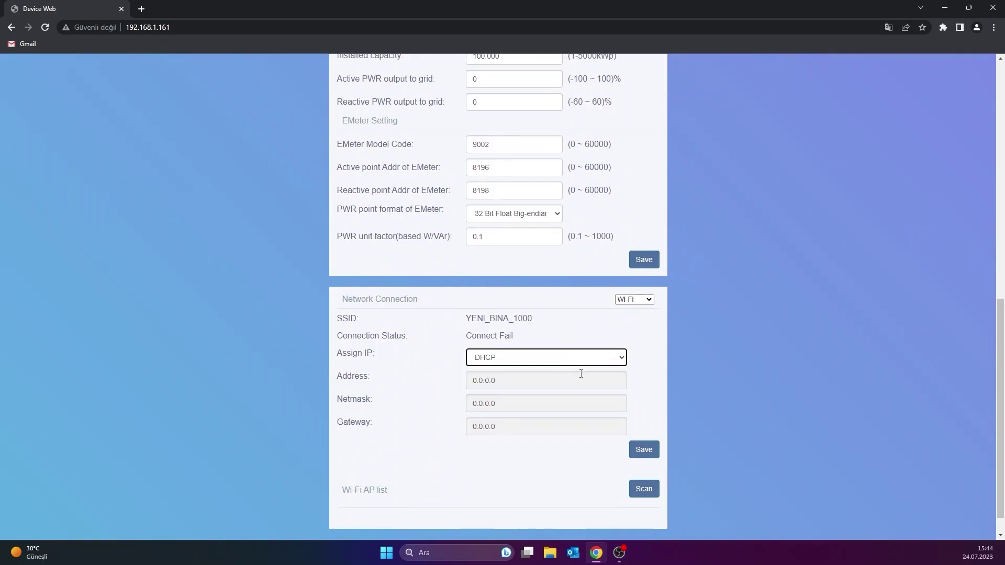
left_click(646, 449)
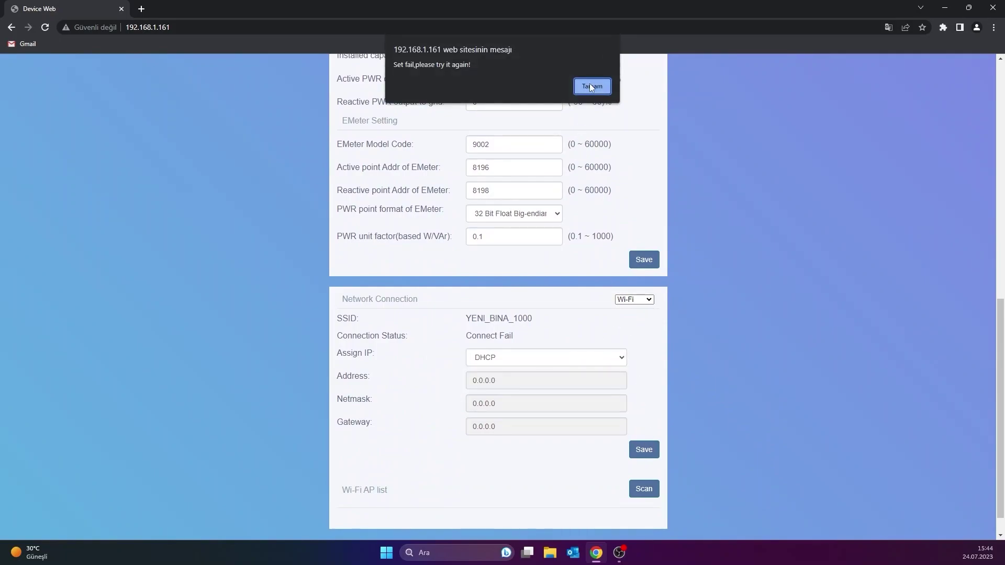
left_click(592, 86)
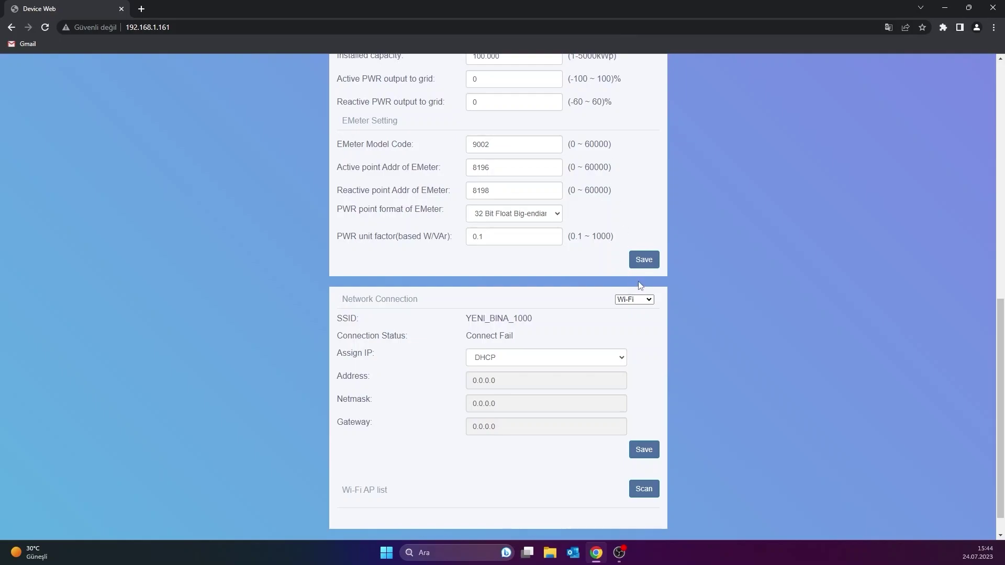
scroll(662, 414, "up", 1)
scroll(663, 415, "up", 6)
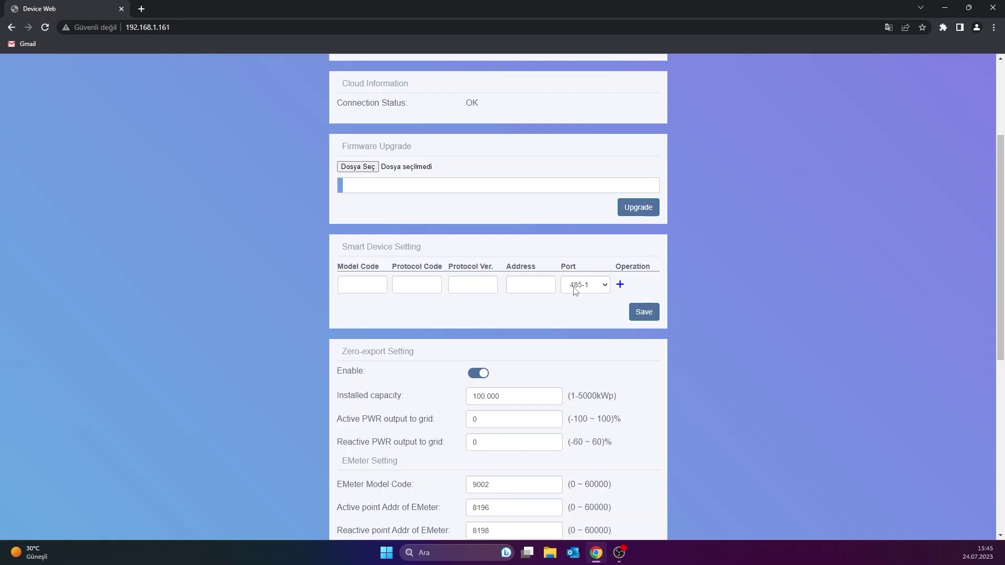
Step: Add a smart device with model 9001, protocol 2, version 1, address 1 on port 485-2, and save
left_click(575, 285)
left_click(590, 307)
left_click(386, 288)
type("9001")
left_click(409, 286)
key("Tab")
key("Tab")
type("1")
left_click(620, 284)
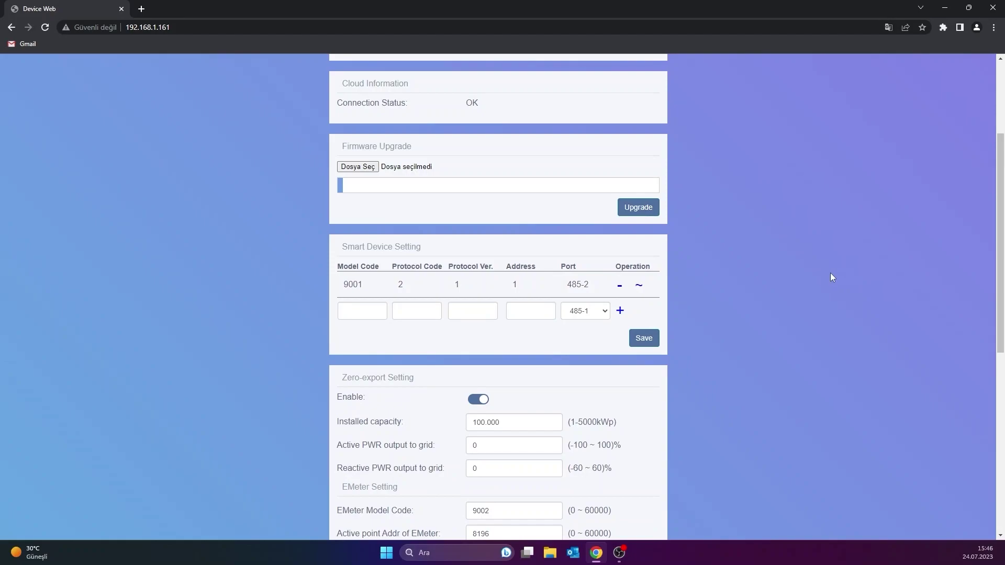
left_click(646, 344)
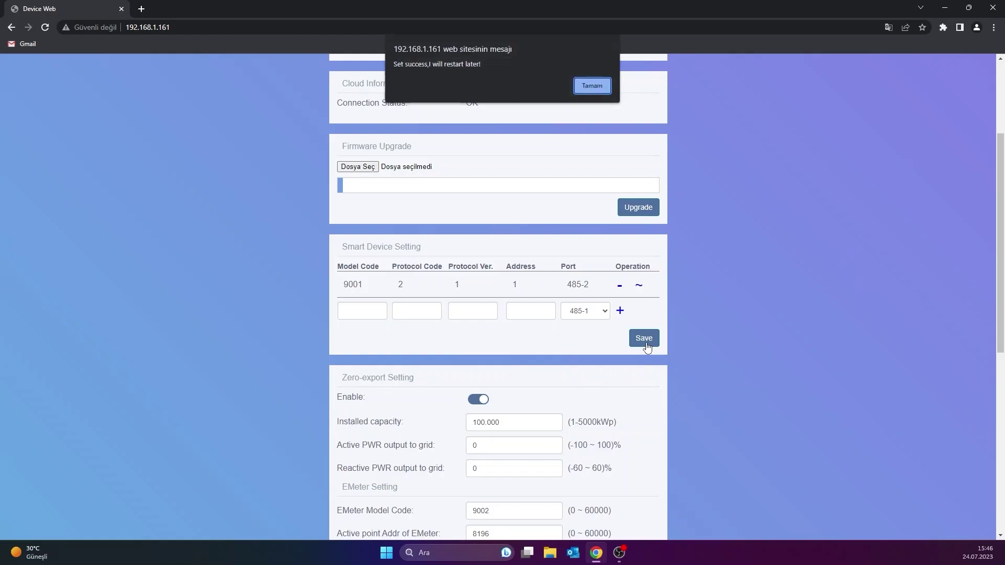
left_click(592, 87)
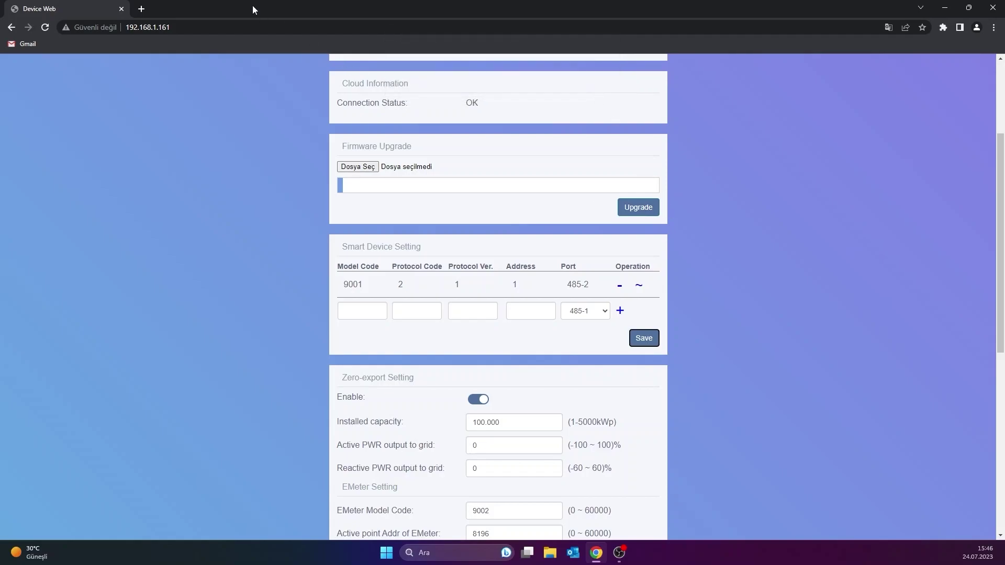
left_click(253, 25)
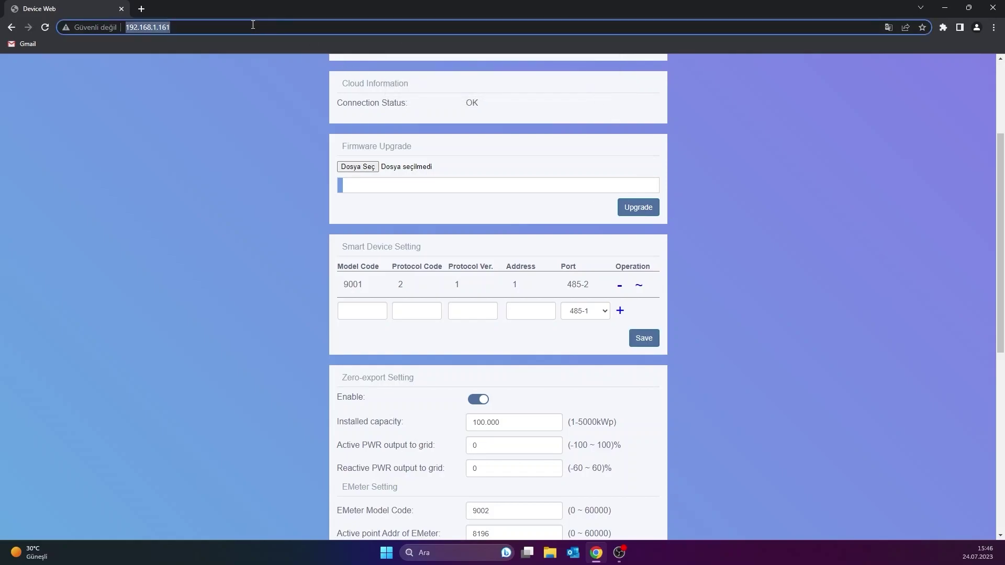
type("https://energy")
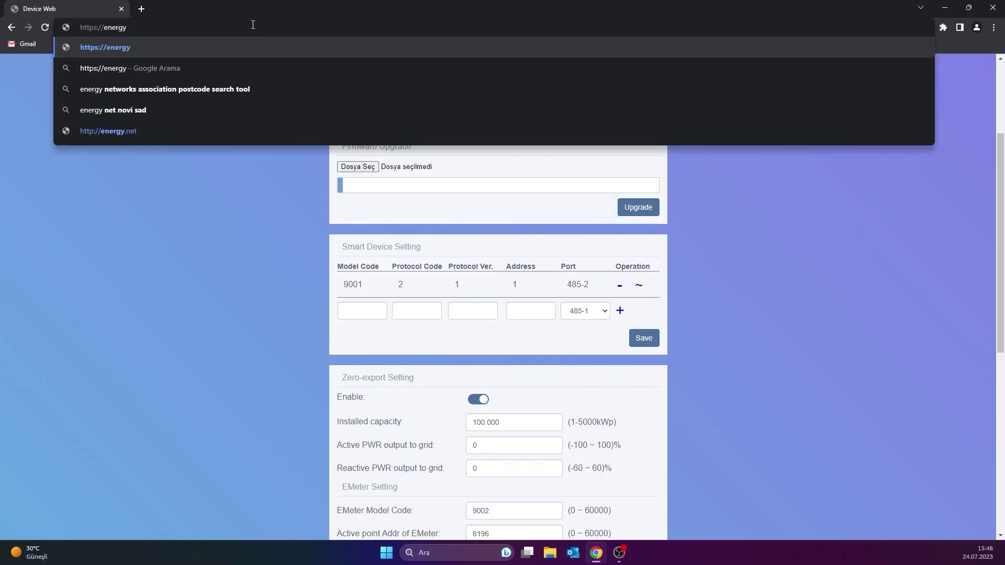
type(".kehua.com")
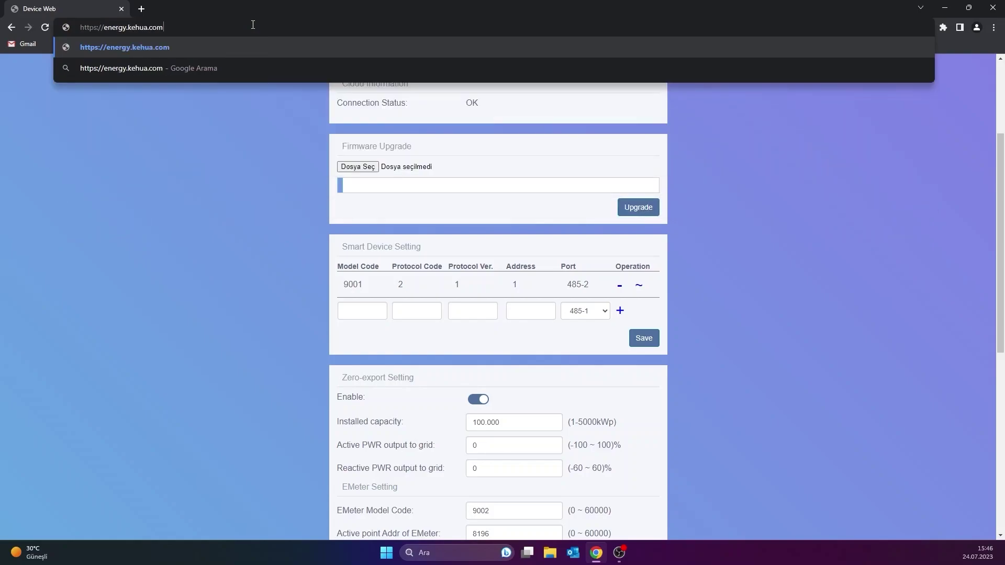
key("Return")
Step: Sign in through the agent login with the account e-mail and password
left_click(391, 488)
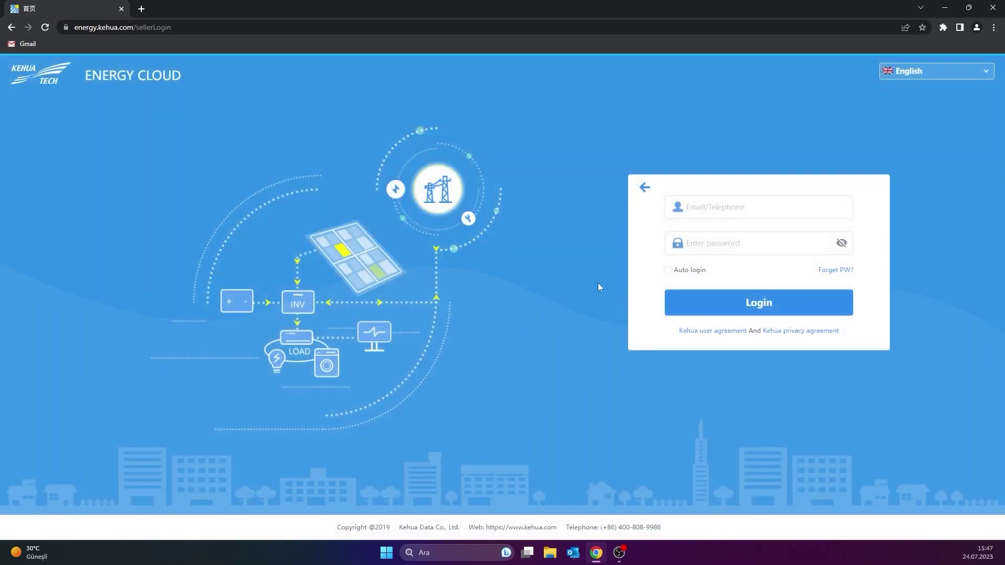
left_click(712, 208)
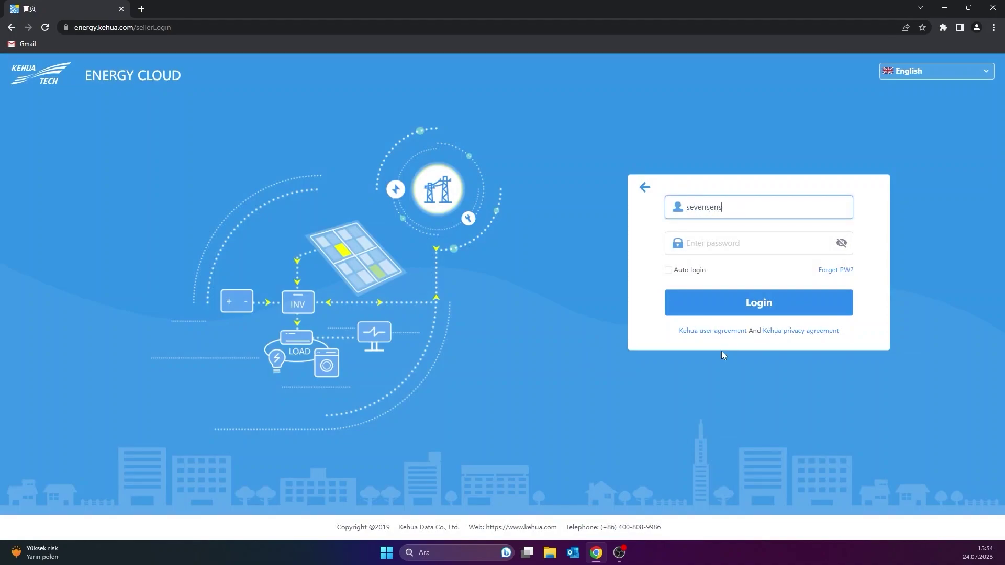
key("Tab")
type("****")
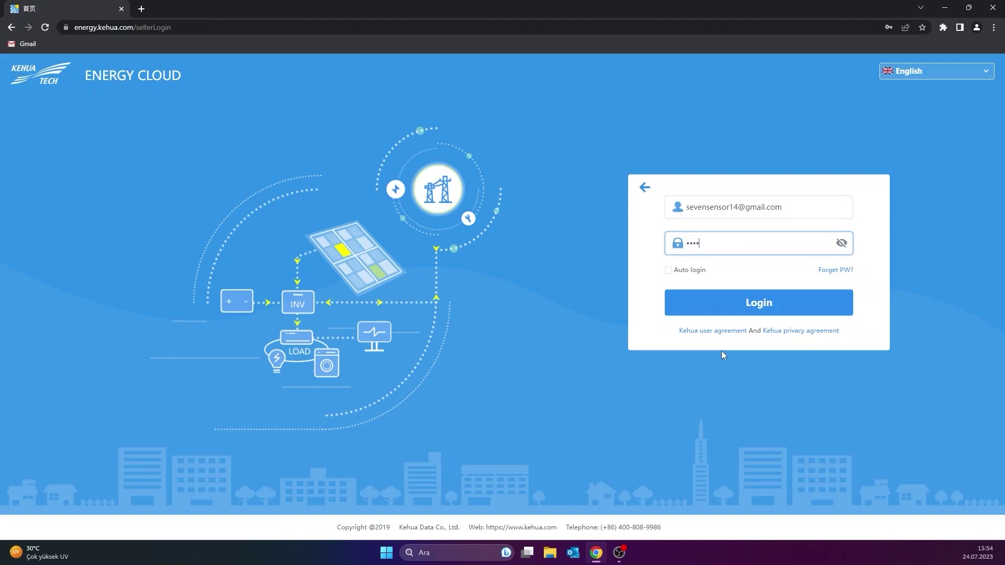
type("**")
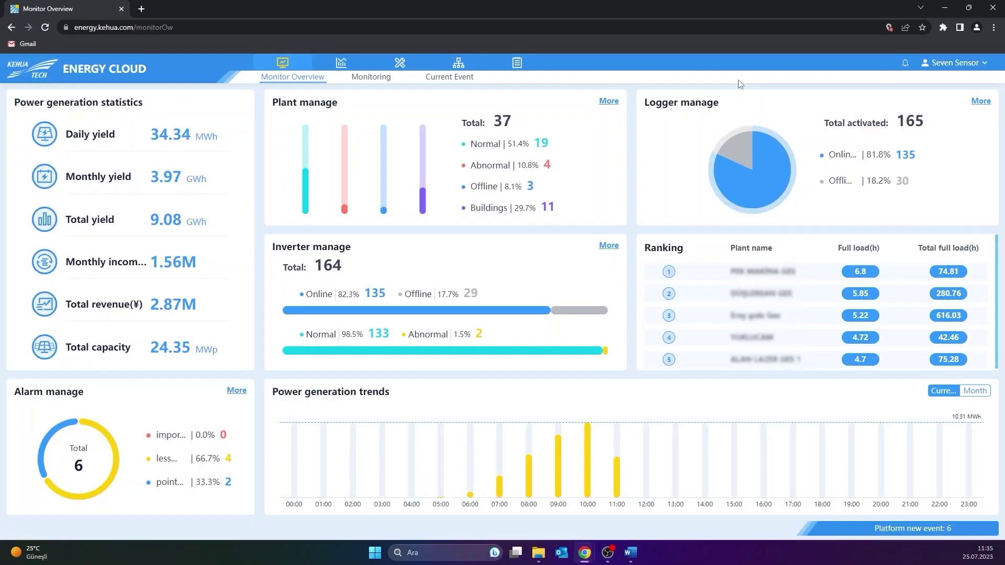
left_click(399, 65)
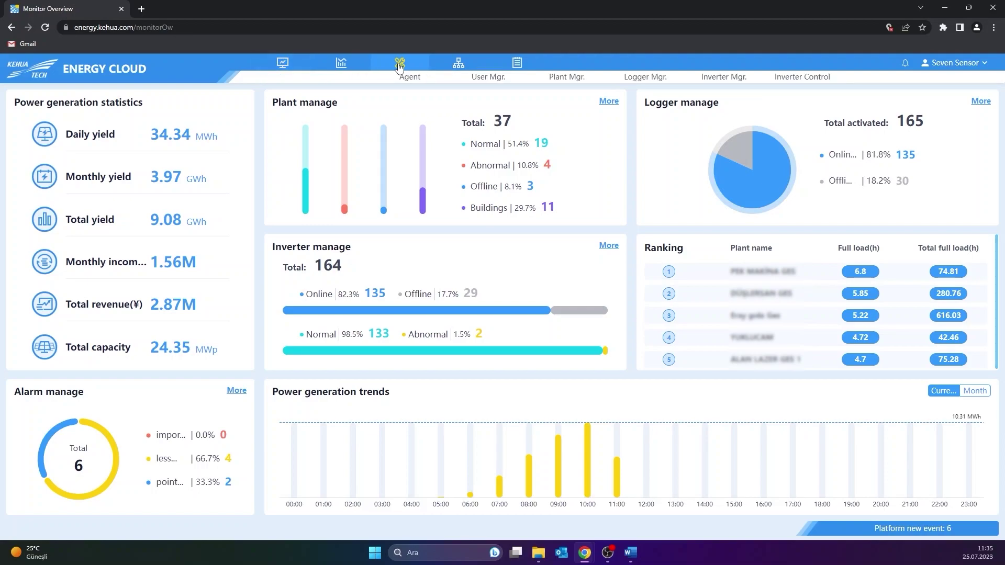
Step: Add a new user in User Mgr. with the customer's e-mail address and save
left_click(486, 77)
left_click(963, 507)
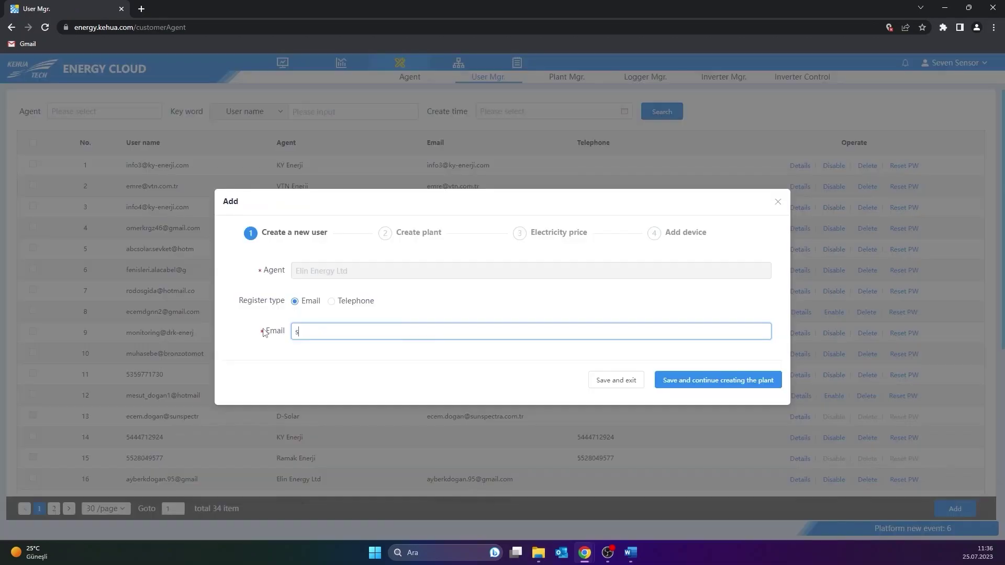
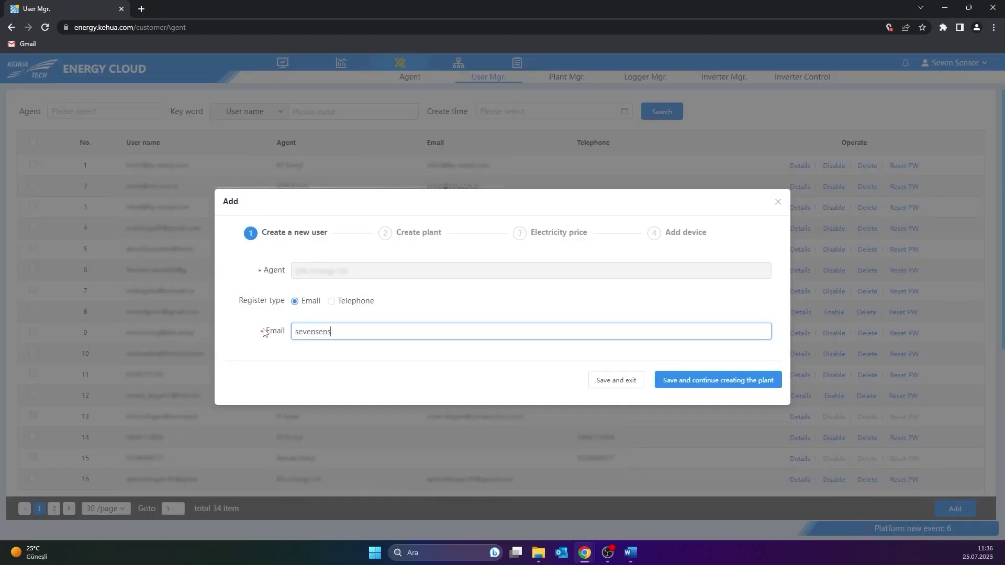
left_click(681, 381)
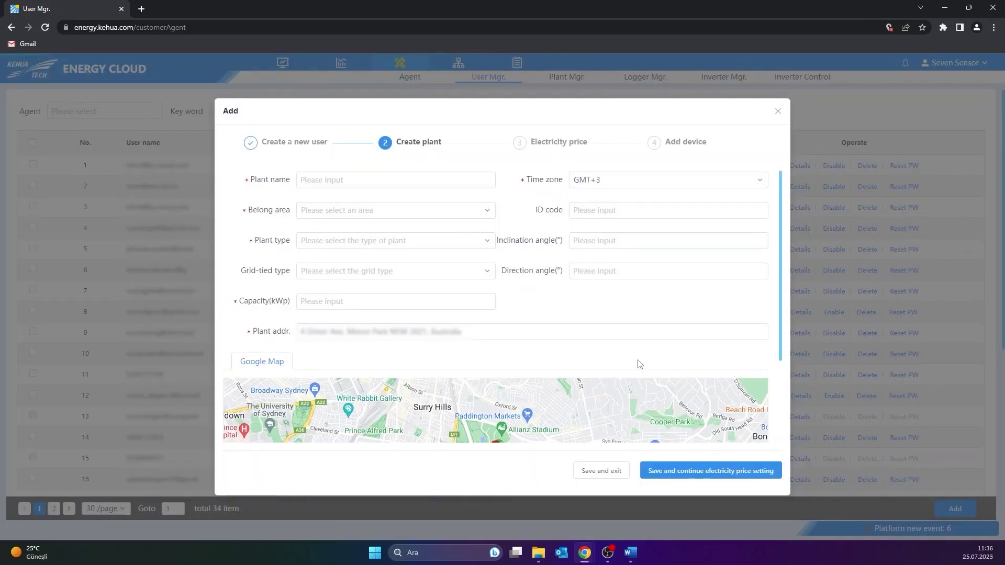
Step: Create the plant 'SEVEN SENSOR' in the default area and save
left_click(419, 178)
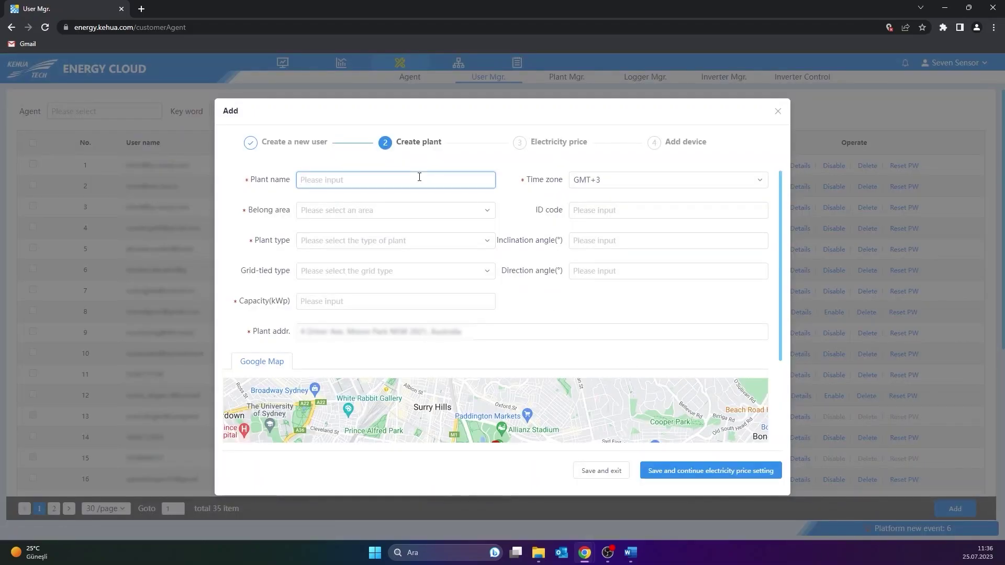
type("SEVE")
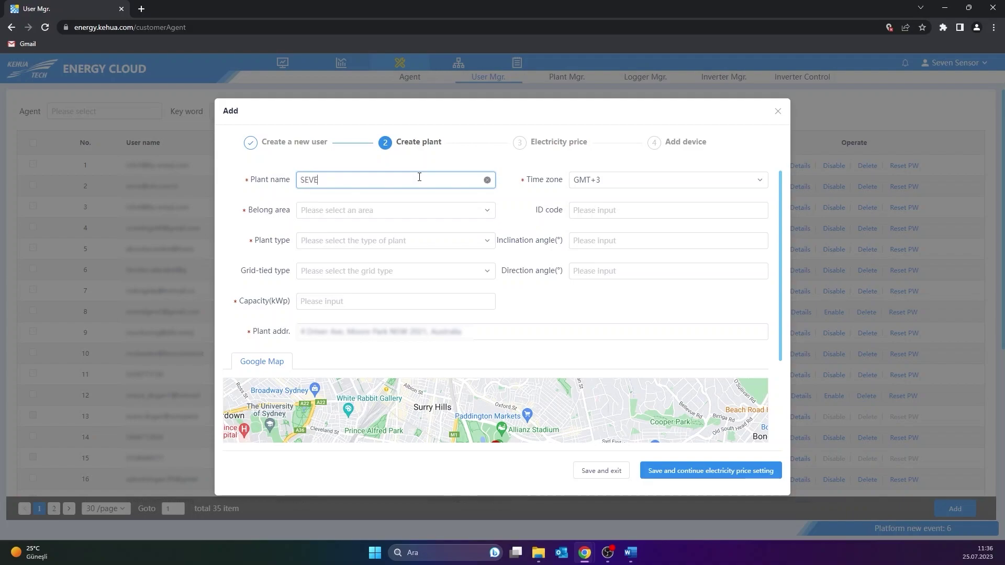
type("N SENSOR")
left_click(410, 208)
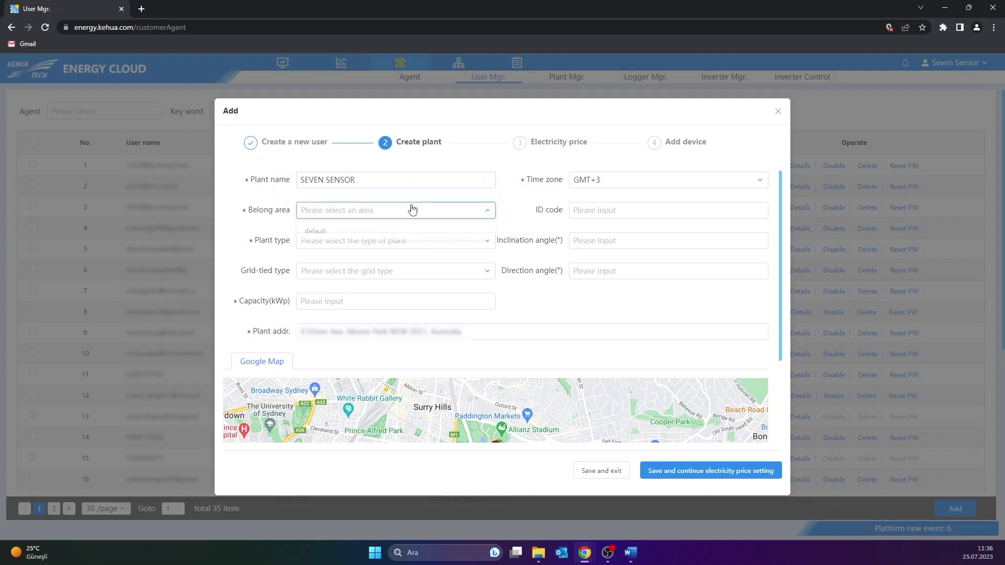
left_click(394, 231)
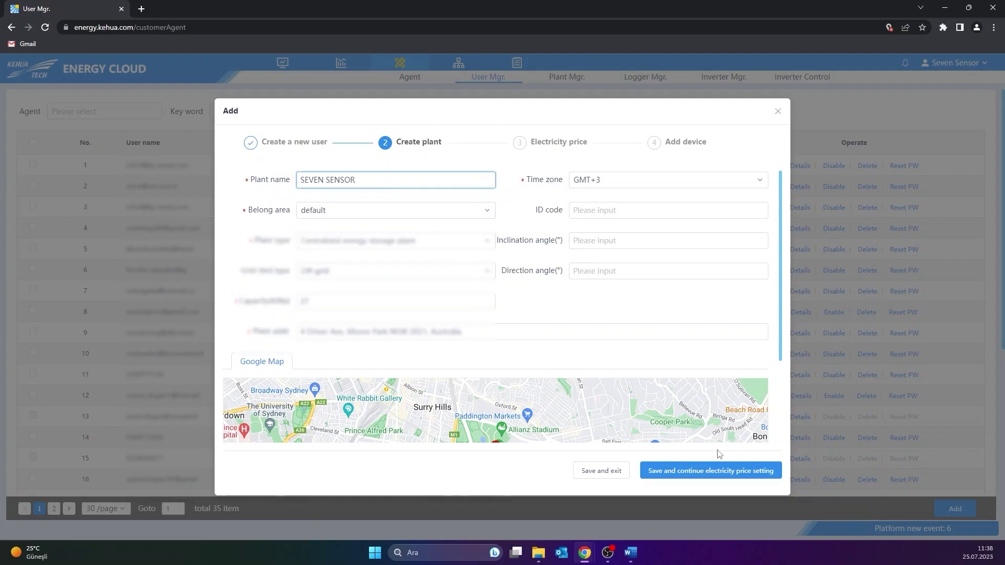
left_click(716, 471)
Step: Use custom electricity prices with an on grid price of 1, and save
left_click(741, 180)
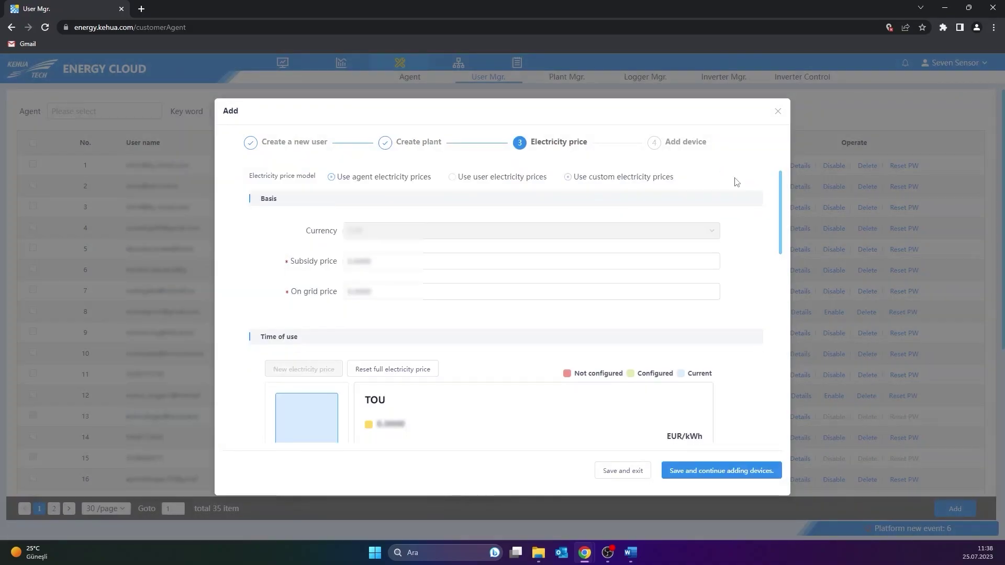
left_click(359, 287)
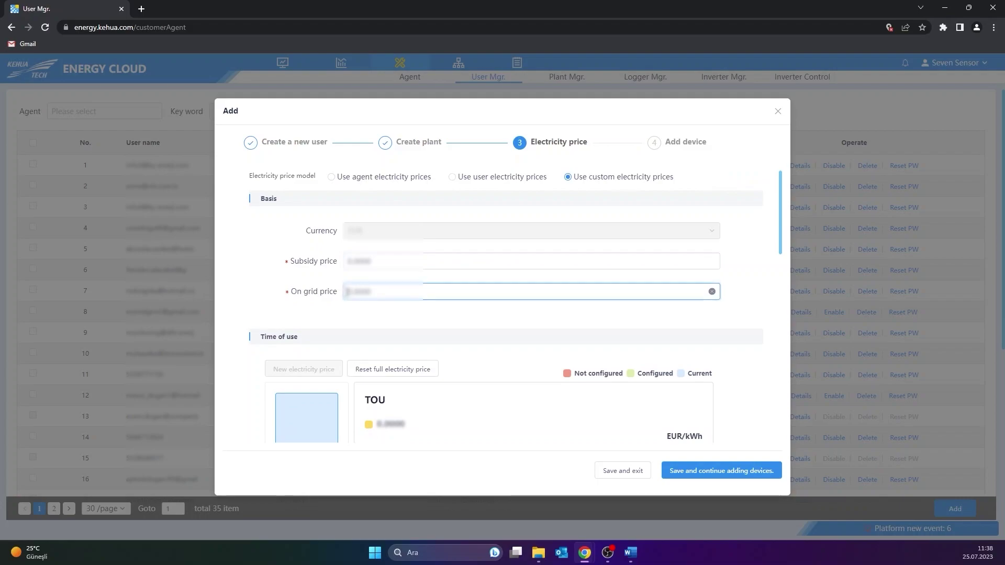
type("1")
left_click(766, 472)
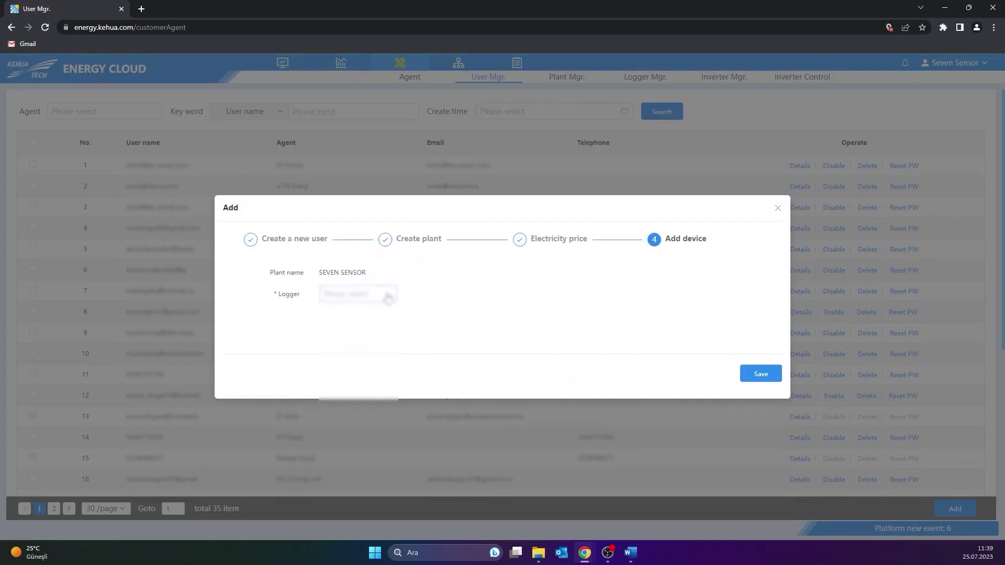
Step: Attach the logger to the plant, save, and confirm the creation summary
scroll(381, 312, "down", 2)
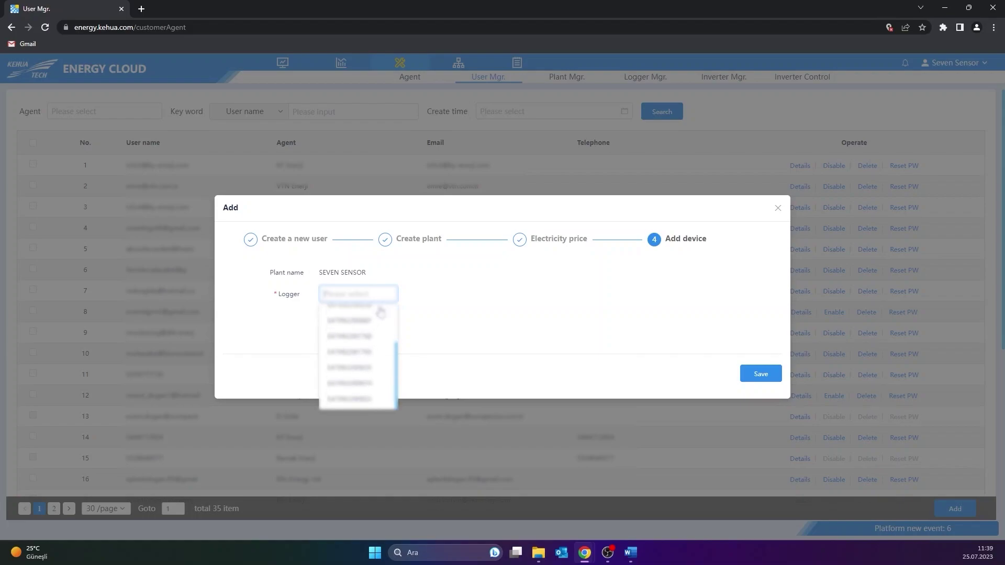
left_click(374, 320)
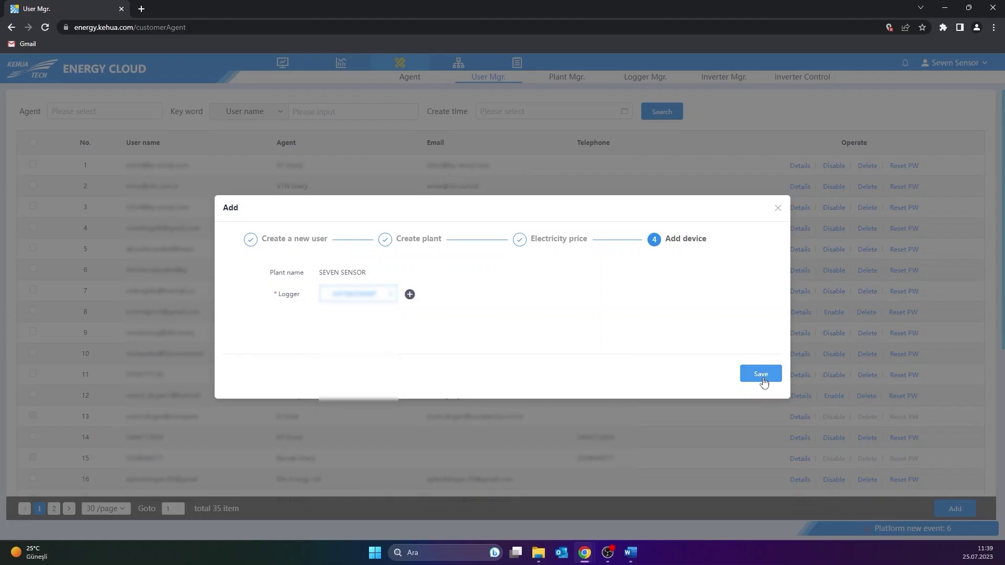
left_click(761, 374)
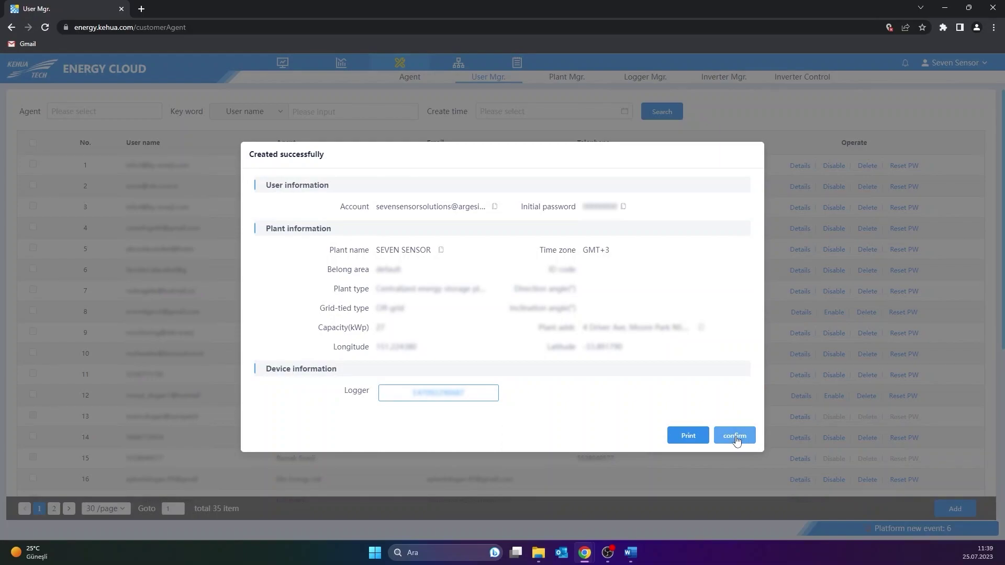
left_click(736, 439)
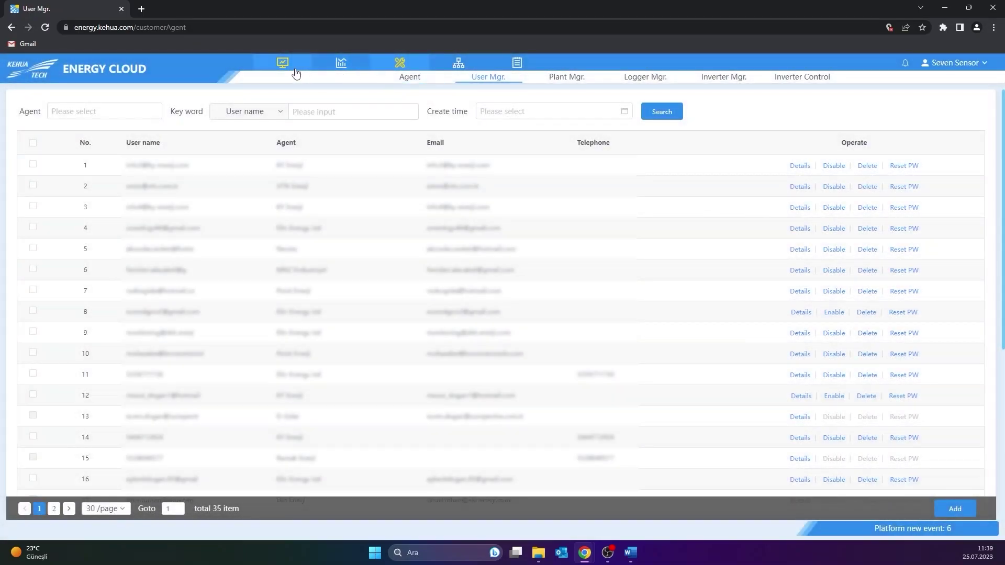
Step: Open the SEVEN SENSOR plant in the default area and view its sensor device's data page
mouse_move(295, 72)
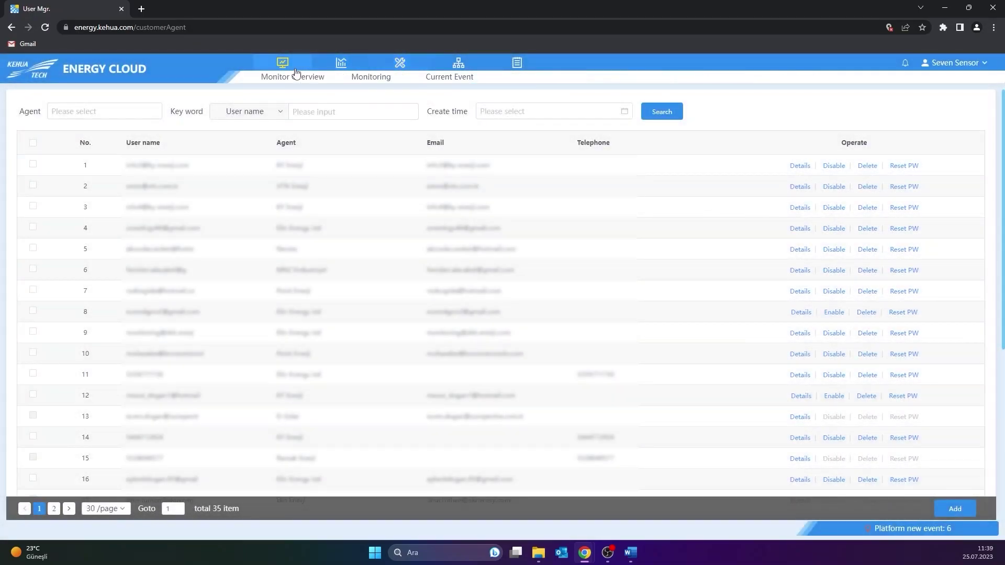
left_click(354, 79)
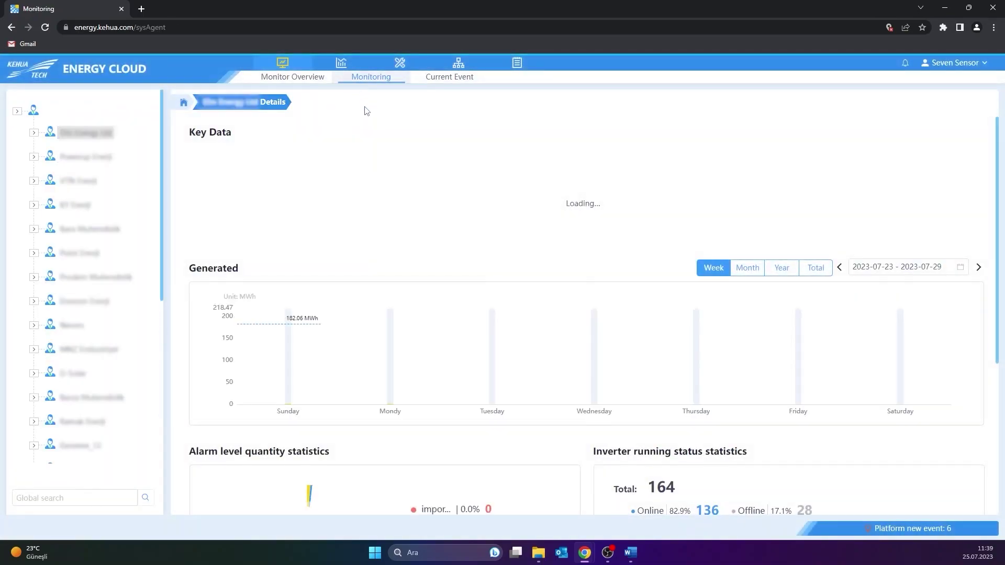
left_click(34, 132)
left_click(82, 154)
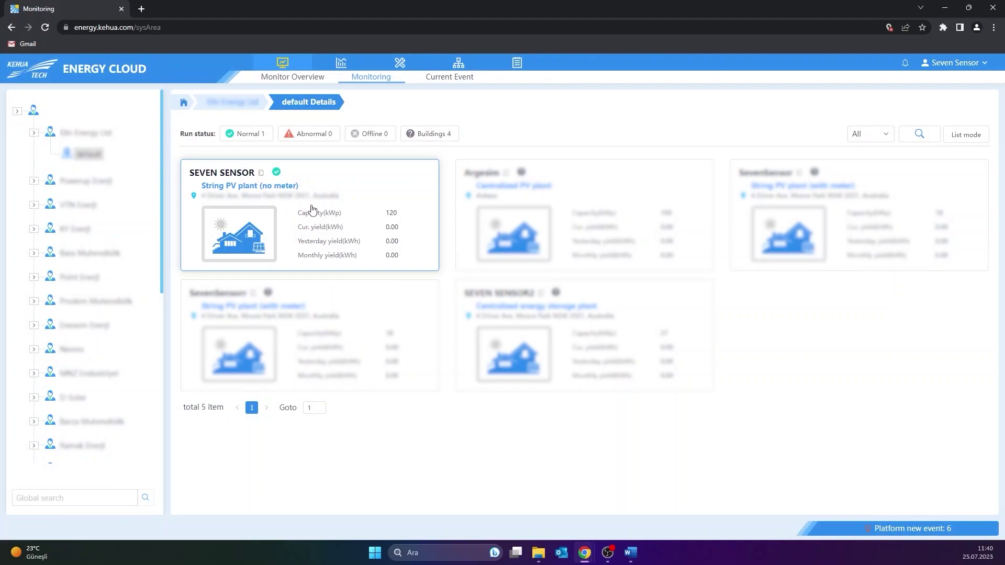
left_click(313, 210)
scroll(313, 209, "down", 8)
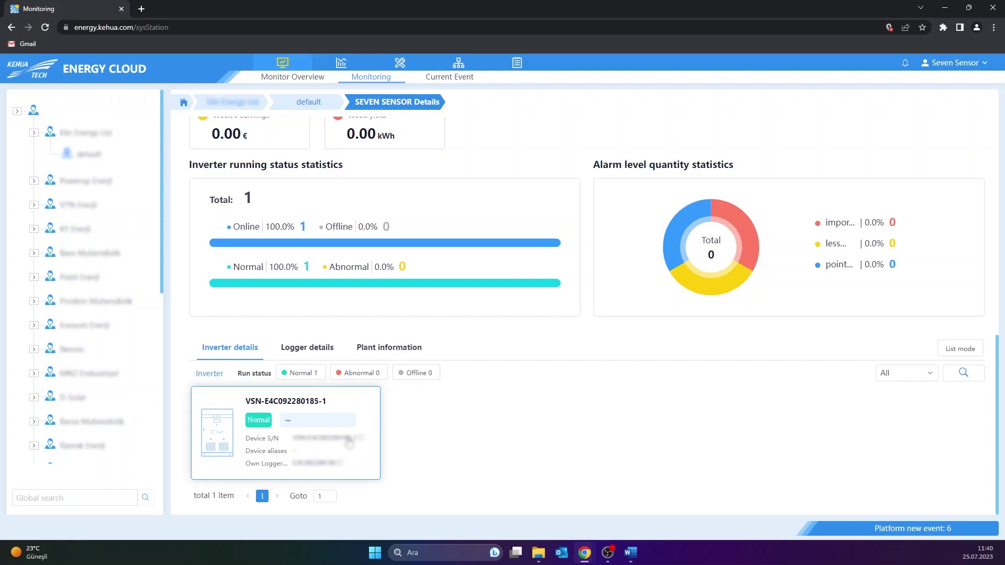
left_click(349, 444)
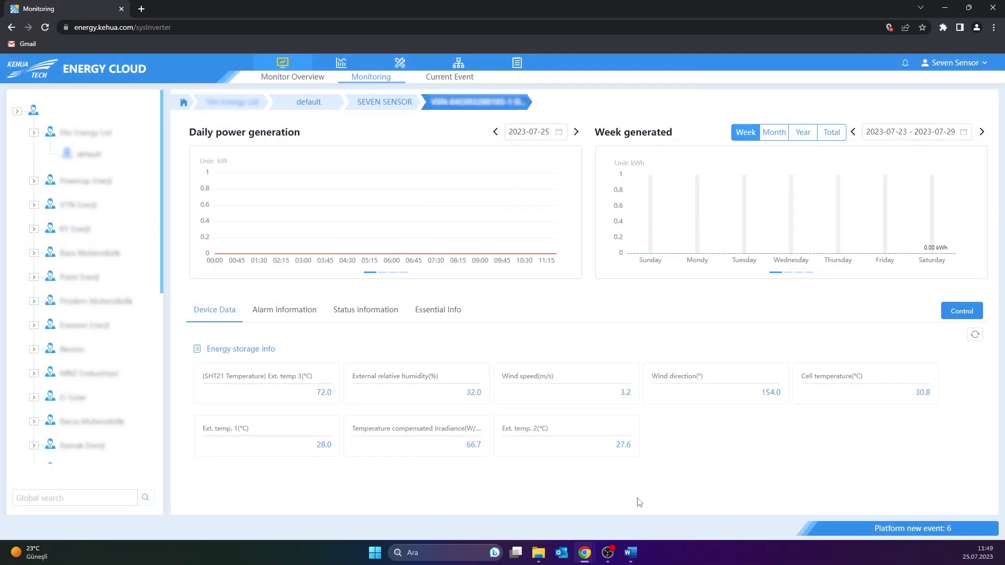